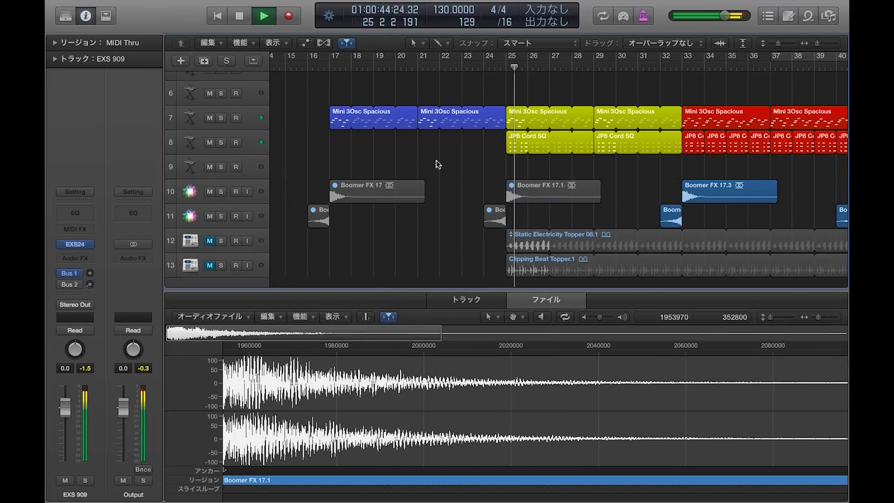
Step: Unmute the four muted Boomer FX regions between bars 16 and 29 and play back the arrangement with them
key("space")
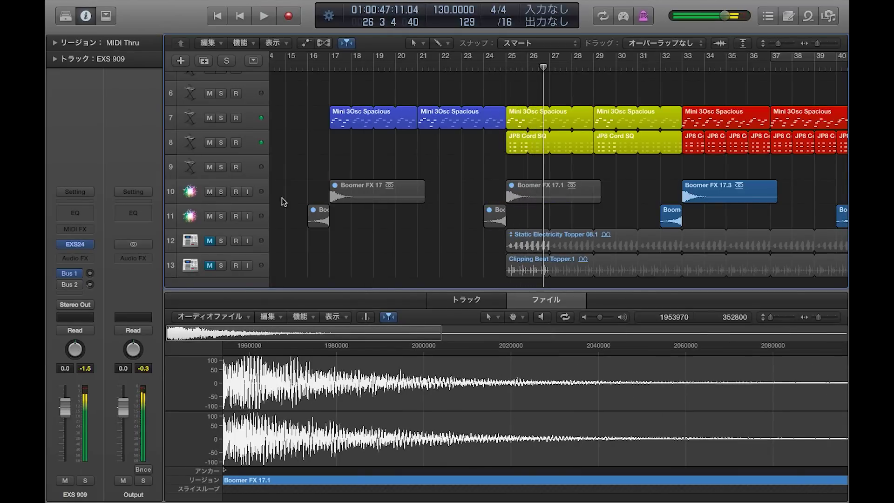
left_click_drag(318, 188, 549, 224)
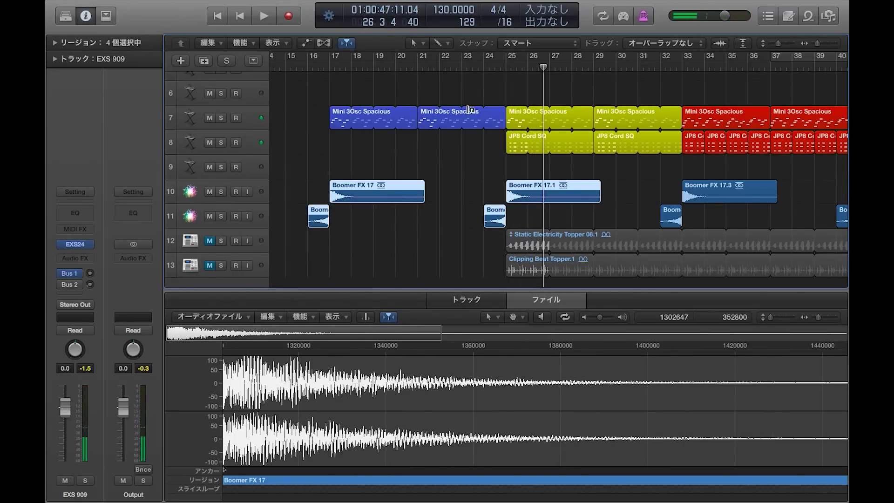
key("space")
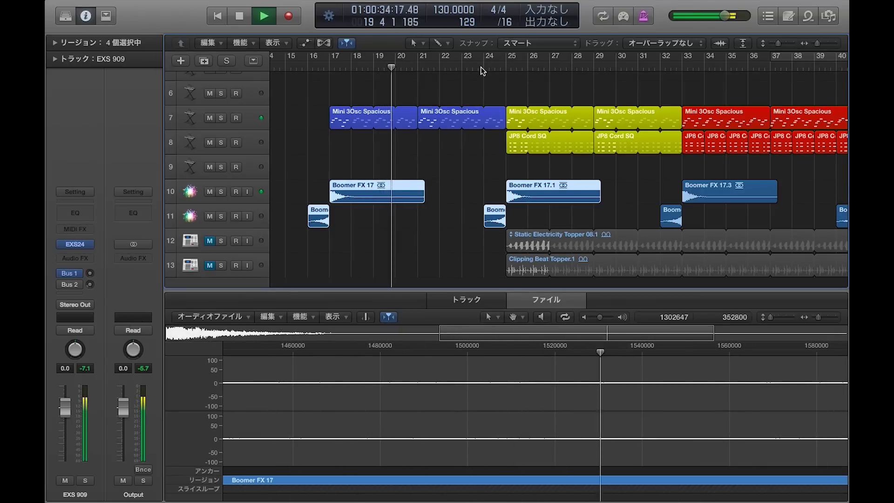
key("space")
key("space")
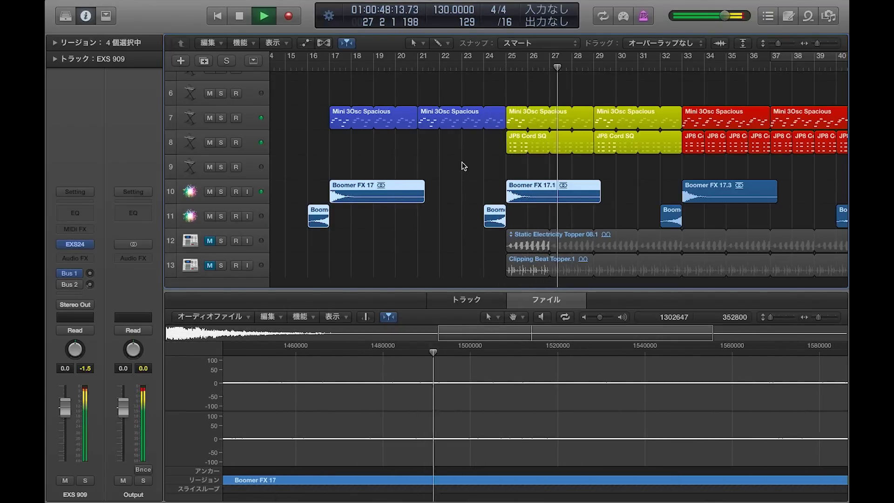
Step: Solo the Boomer FX 06 and Boomer FX 22 tracks and listen to their regions from bar 24 into bar 25
key("super+Right")
key("super+Down")
left_click(349, 194)
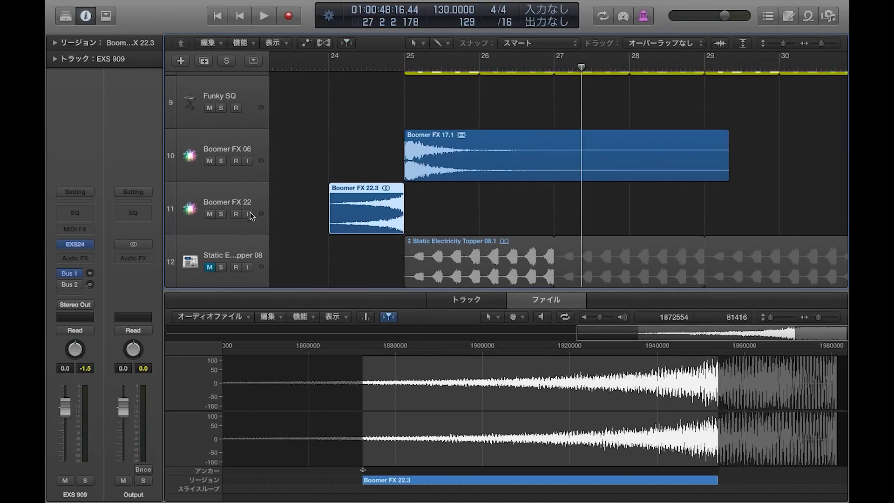
key("ctrl+s")
key("super+Left")
key("space")
key("super+Up")
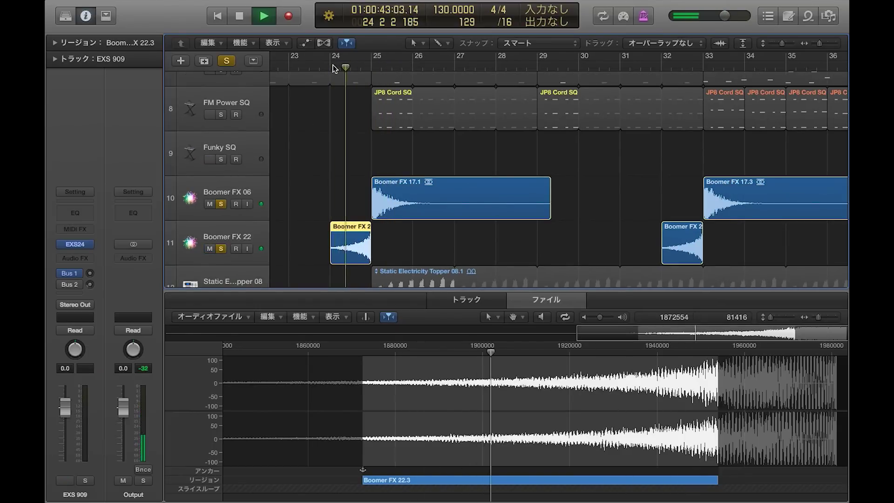
key("space")
Step: Show the Apple Loops library and filter the エレクトロハウス collection to sound effects (効果音)
key("o")
left_click(661, 96)
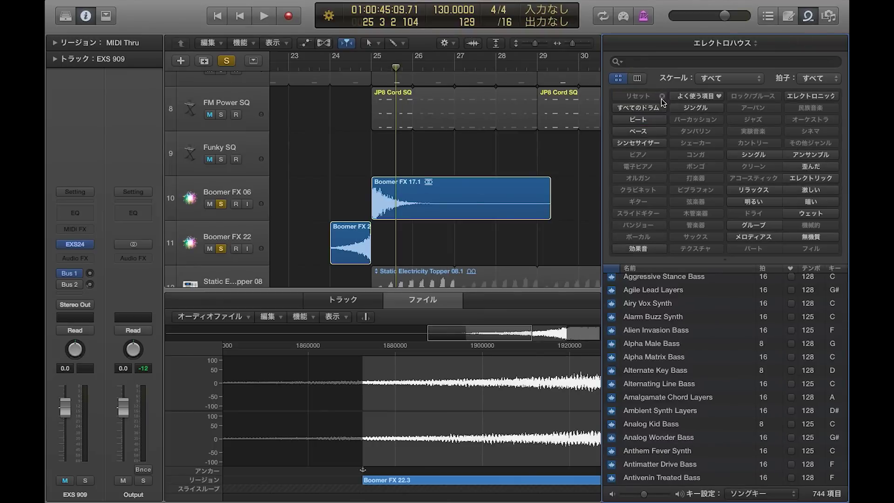
left_click(733, 44)
left_click(733, 47)
left_click(645, 249)
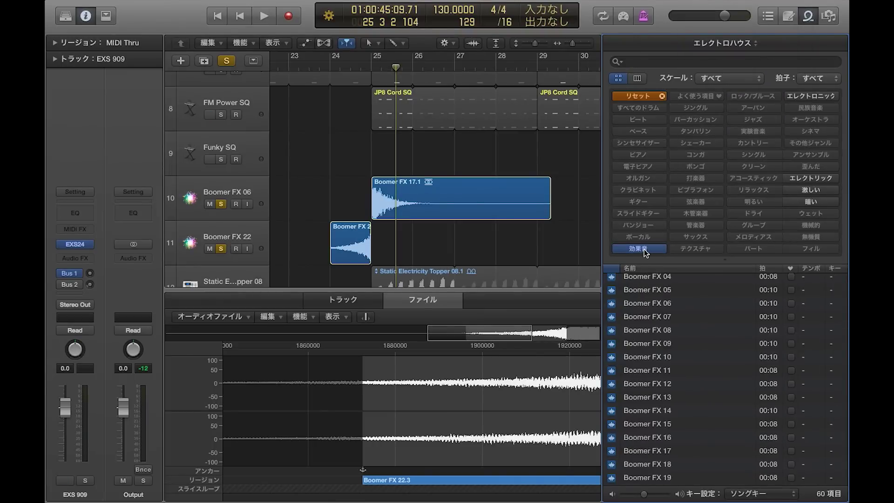
Step: Preview several Boomer FX effect loops, including Boomer FX 19, Boomer FX 25 and Boomer FX 04
scroll(678, 306, "down", 5)
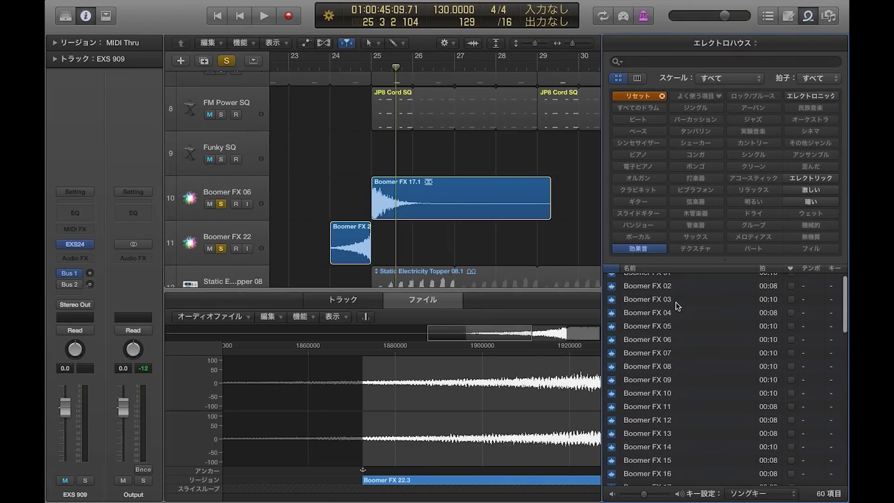
left_click(652, 371)
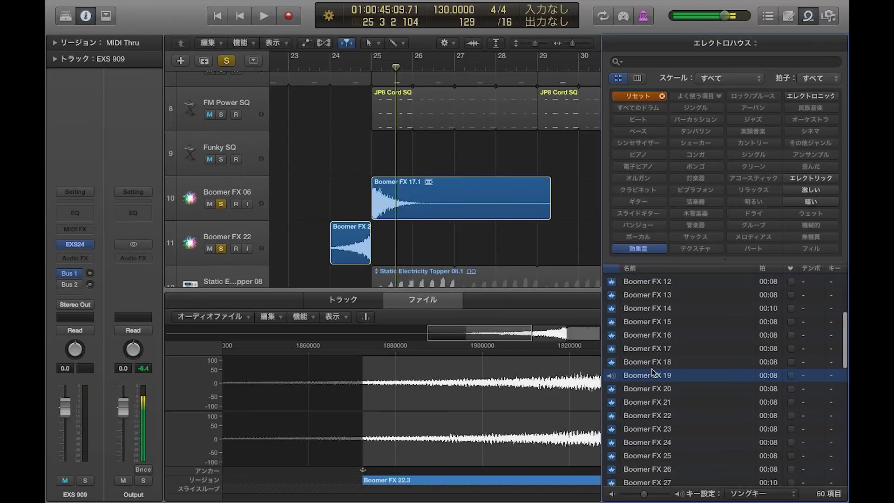
scroll(647, 391, "down", 3)
left_click(646, 393)
scroll(644, 409, "down", 3)
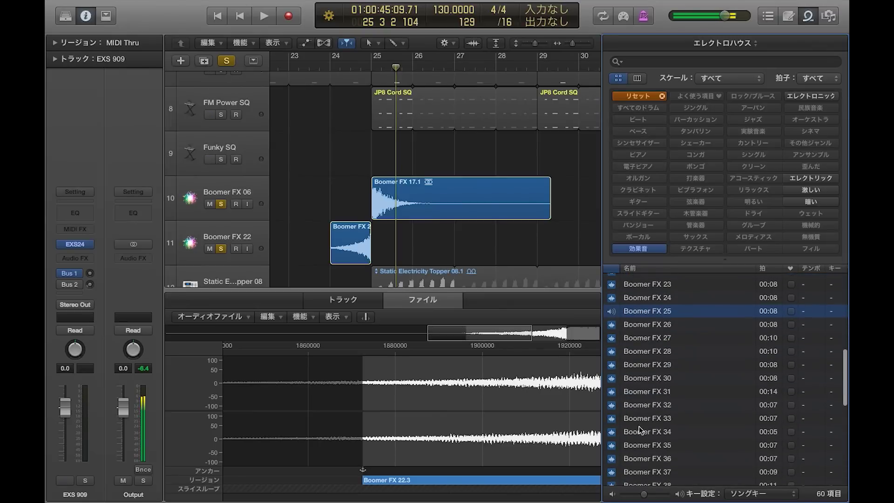
left_click(641, 431)
scroll(649, 377, "up", 10)
left_click(656, 322)
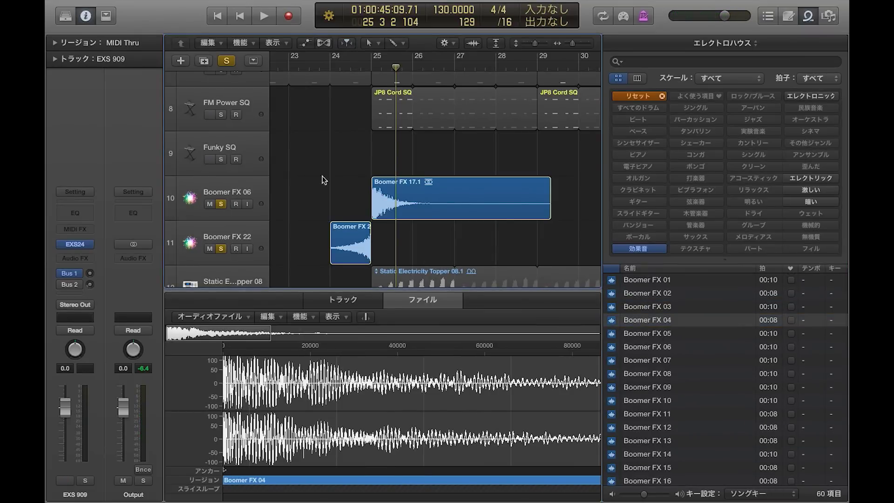
Step: Preview the Boomer FX 17 loop, place it on the Boomer FX 22 track at bar 25, and hide the loop library
left_click(350, 228)
left_click(378, 198)
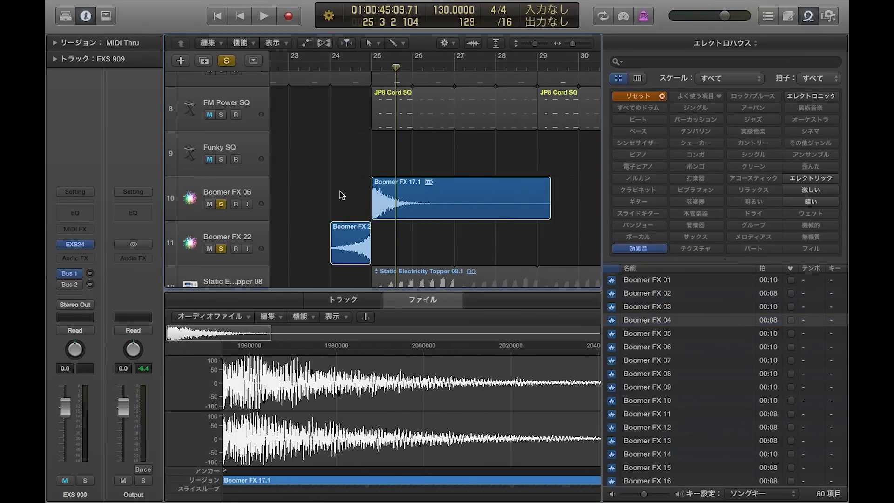
scroll(342, 196, "down", 2)
scroll(342, 196, "right", 2)
scroll(642, 386, "down", 3)
left_click(642, 386)
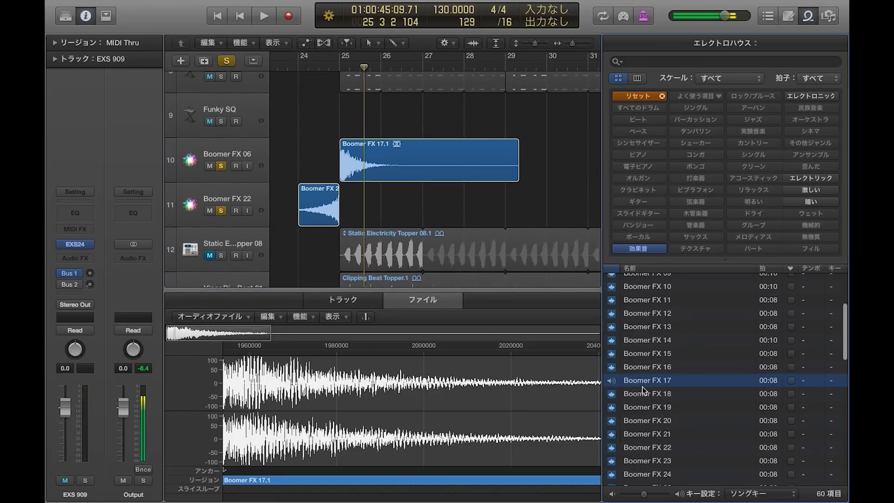
left_click_drag(638, 384, 363, 205)
left_click(319, 146)
key("o")
Step: Examine which audio file editing functions, such as Reverse (逆方向), are available for the placed Boomer FX 17 loop
left_click(299, 317)
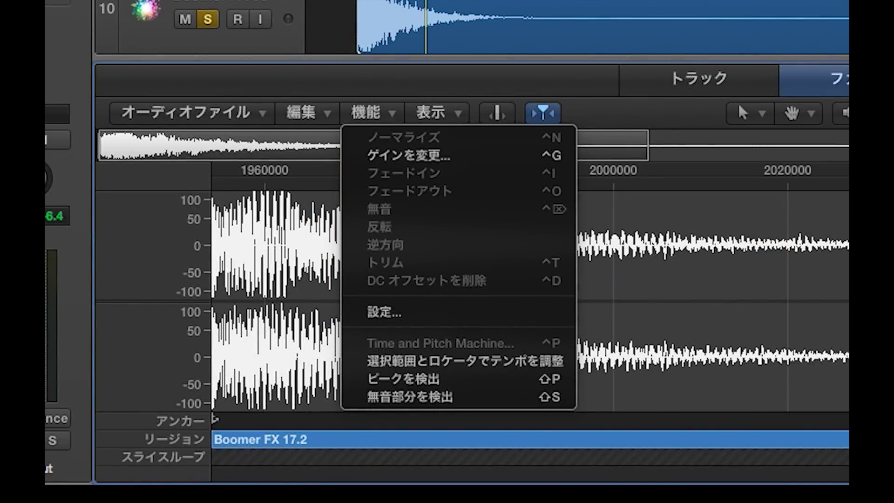
key("Escape")
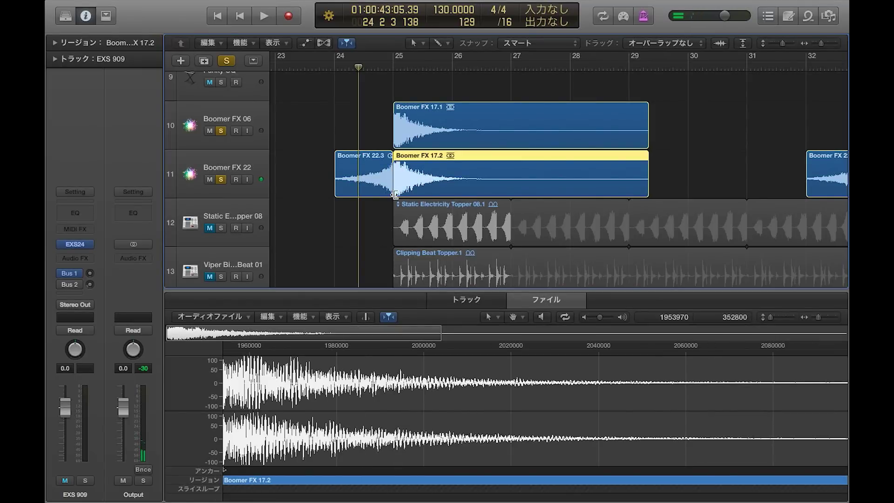
left_click(301, 316)
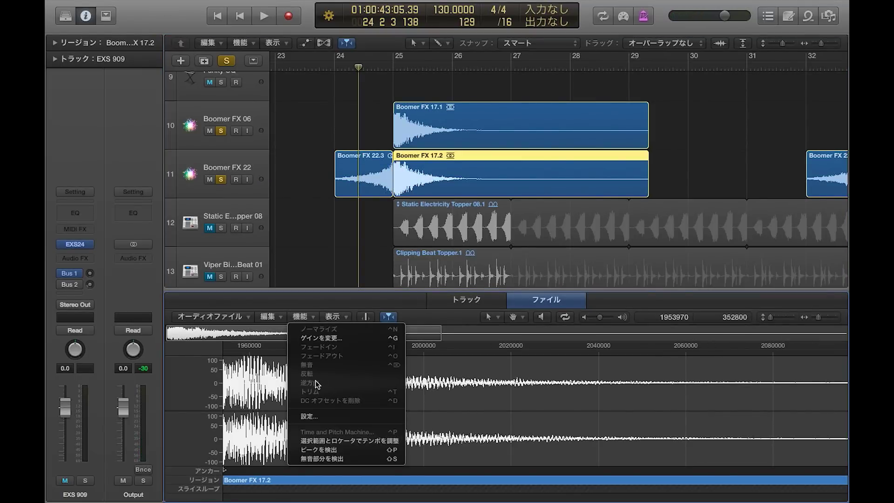
left_click(466, 171)
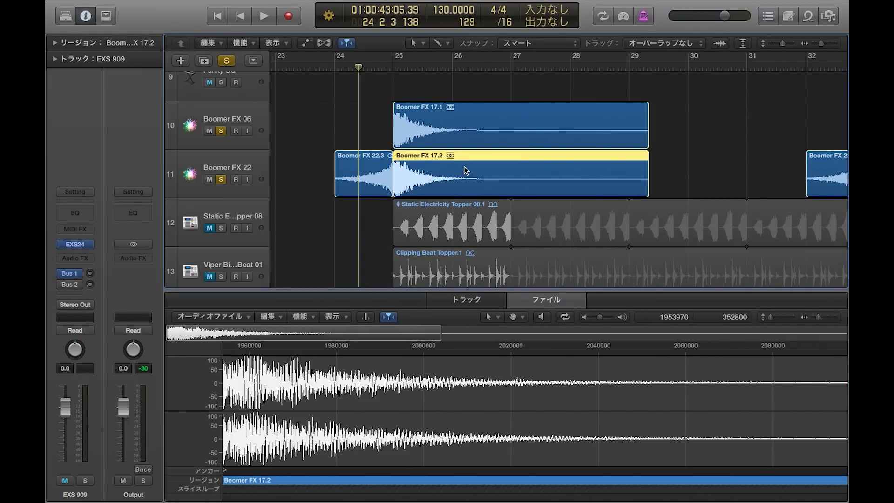
Step: Export the Boomer FX 17.2 region as a 16-bit AIFF audio file named Boomer FX 17 on the desktop
right_click(465, 170)
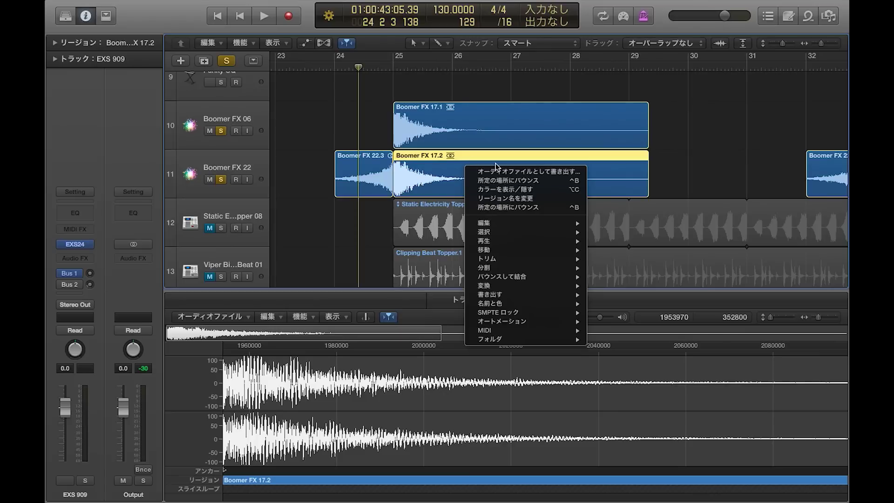
mouse_move(506, 298)
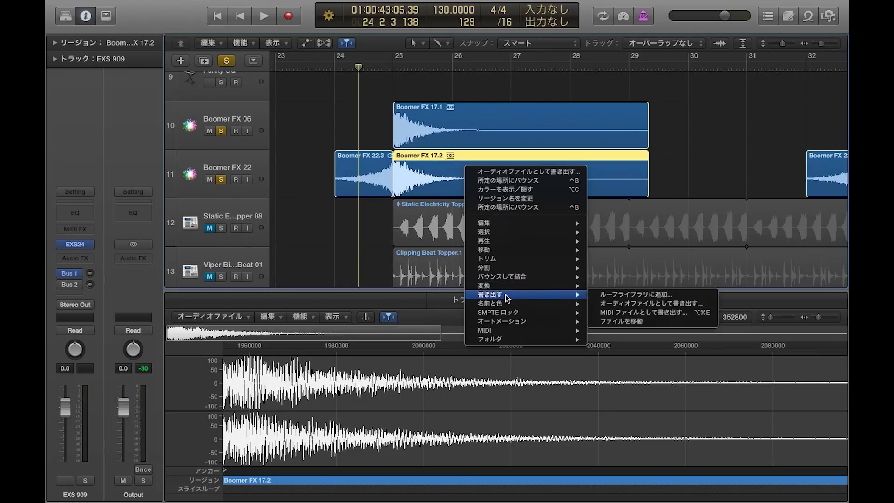
left_click(658, 303)
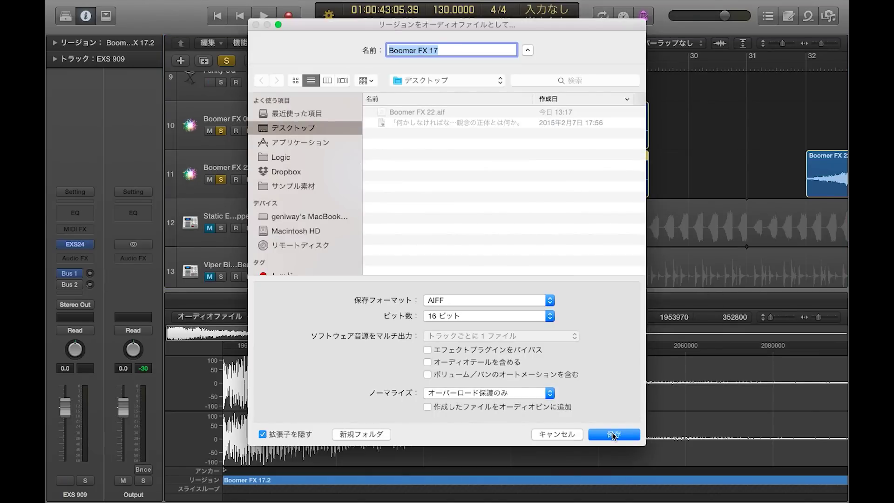
left_click(613, 435)
Step: Replace the loop at bar 25 of the Boomer FX 22 track with the exported Boomer FX 17 file and reverse its audio
left_click_drag(698, 148, 429, 175)
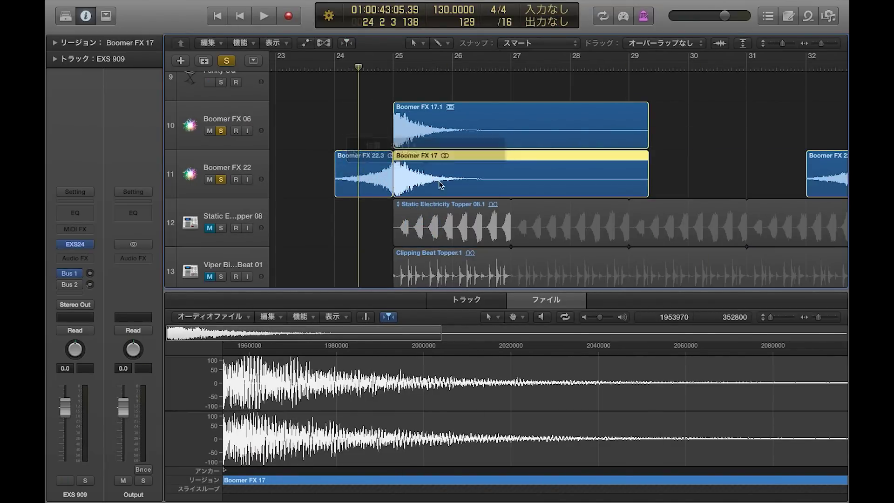
left_click(300, 316)
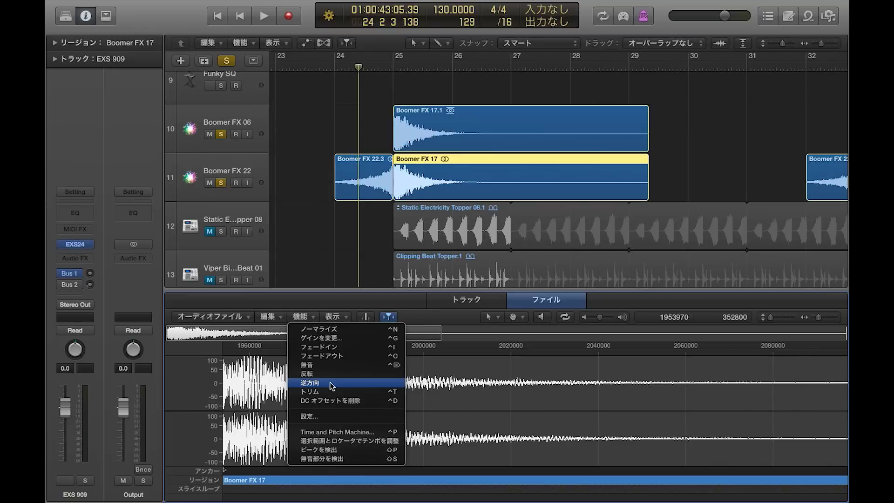
left_click(332, 385)
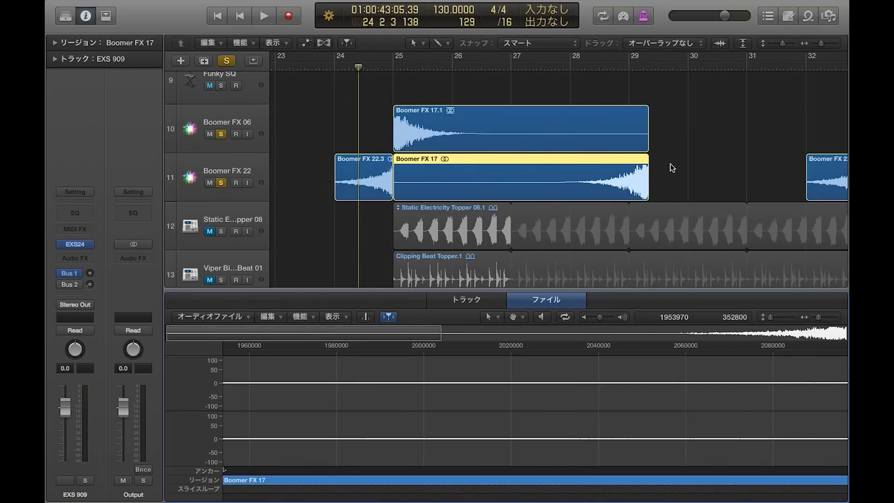
Step: Try to shift the reversed Boomer FX 17 region earlier and undo the edits made on the Boomer FX 22 track
left_click_drag(394, 168, 327, 149)
key("super+z")
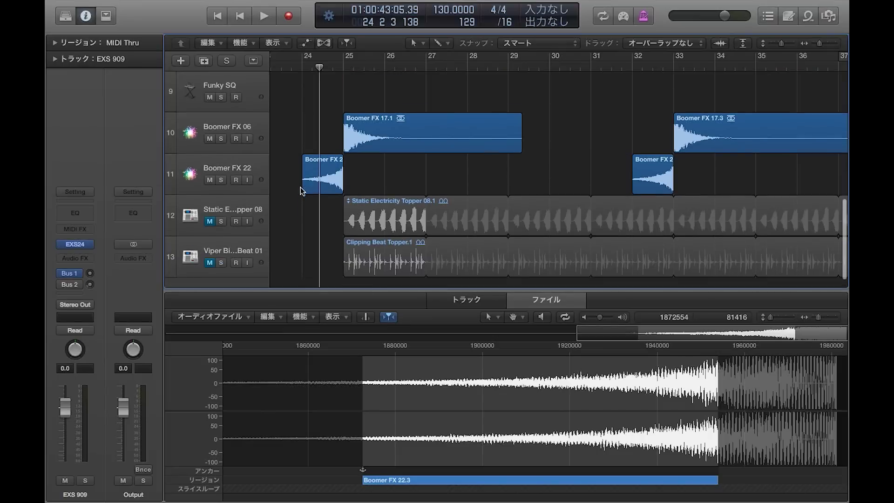
Step: Show the loop library again and change its filter from sound effects to bass (ベース)
left_click(810, 16)
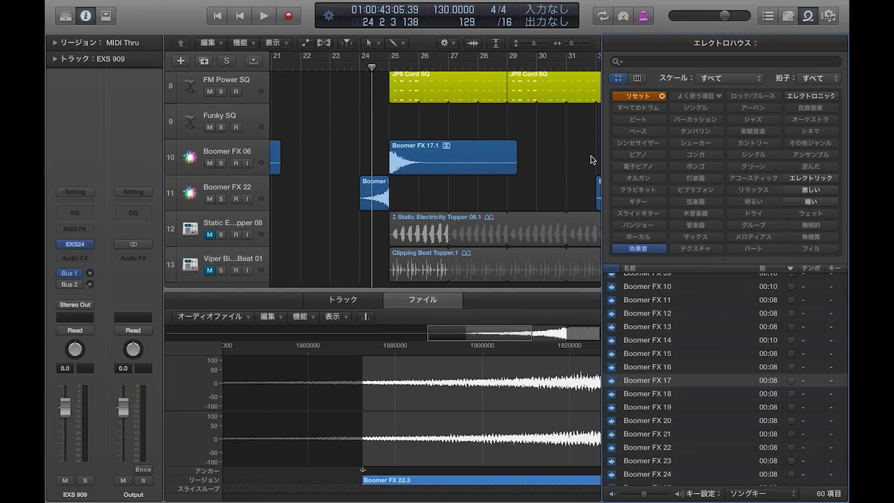
left_click(641, 249)
left_click(638, 131)
Step: Browse the bass loops and preview a few, such as Bionic Parts Bass
left_click(652, 367)
scroll(653, 372, "down", 2)
scroll(652, 373, "up", 5)
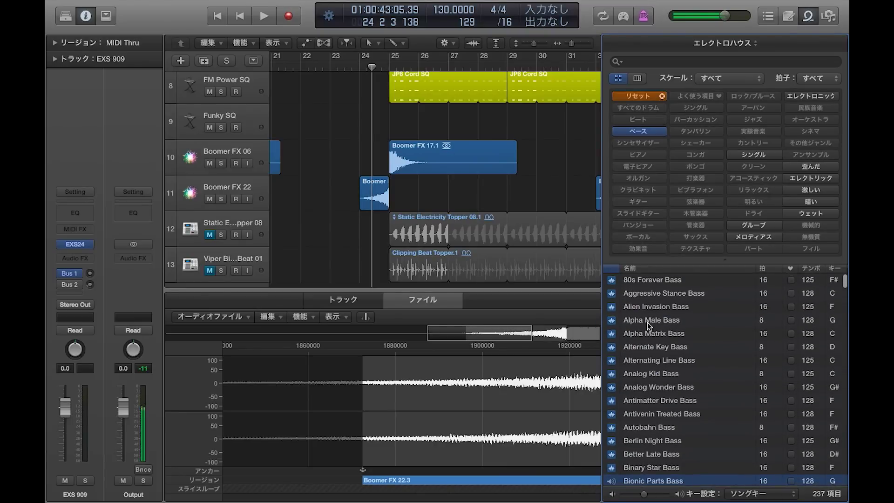
scroll(647, 323, "down", 6)
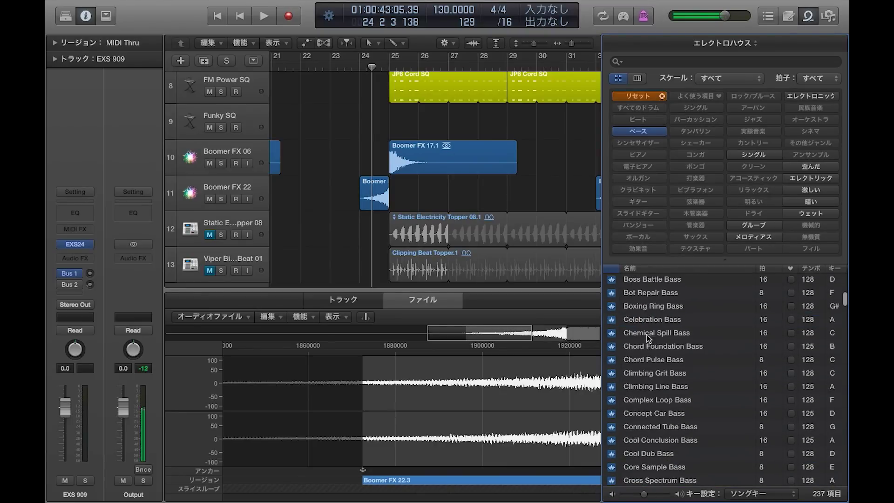
left_click(646, 375)
left_click(648, 373)
Step: Switch the loop filter from bass to synthesizer (シンセサイザー) and browse the synth loops
left_click(647, 129)
left_click(647, 143)
scroll(624, 361, "down", 5)
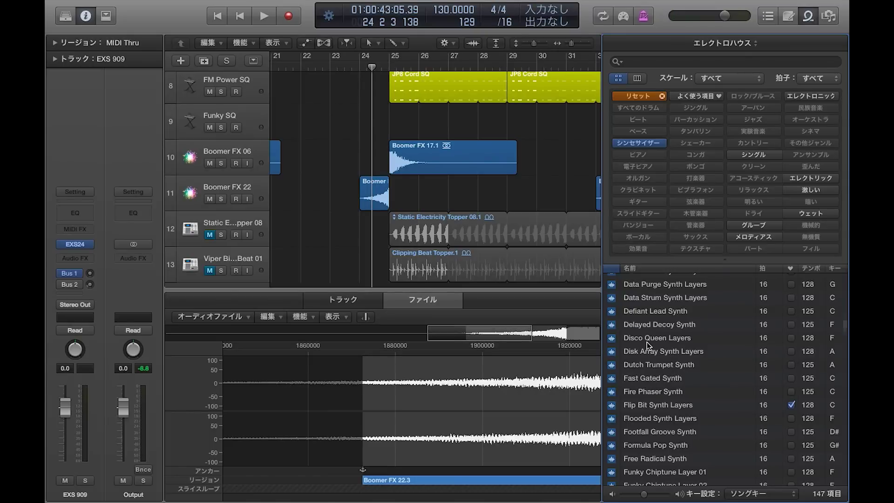
scroll(648, 346, "down", 3)
left_click(648, 369)
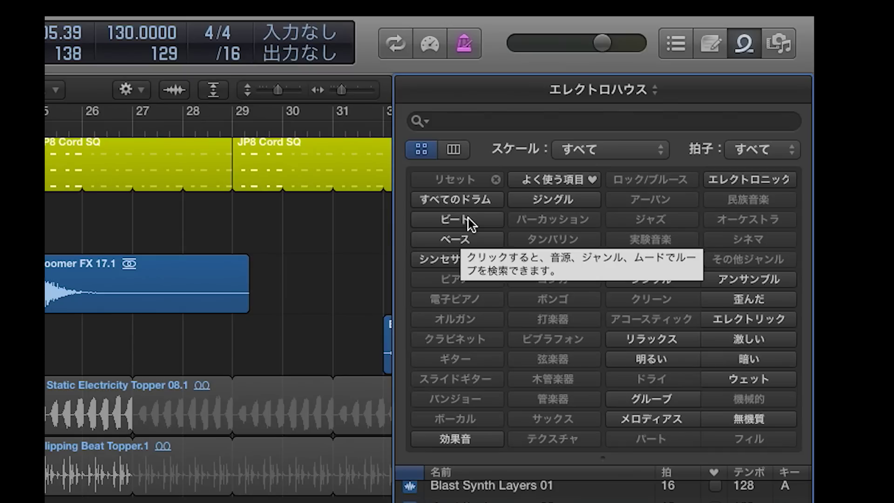
Step: Filter the loops by beat (ビート) and preview several, including Downtown Hook Beat 01 and Electro Topper 10
left_click(645, 119)
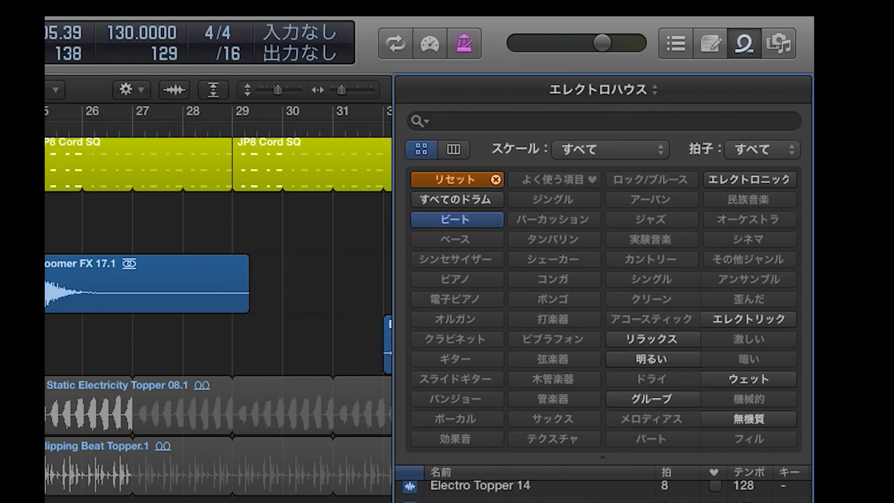
scroll(482, 142, "up", 5)
left_click(481, 137)
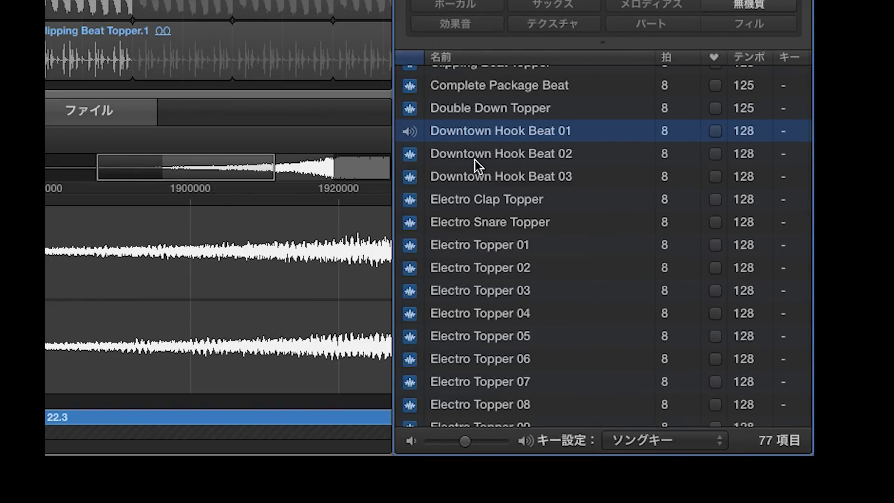
scroll(475, 158, "down", 6)
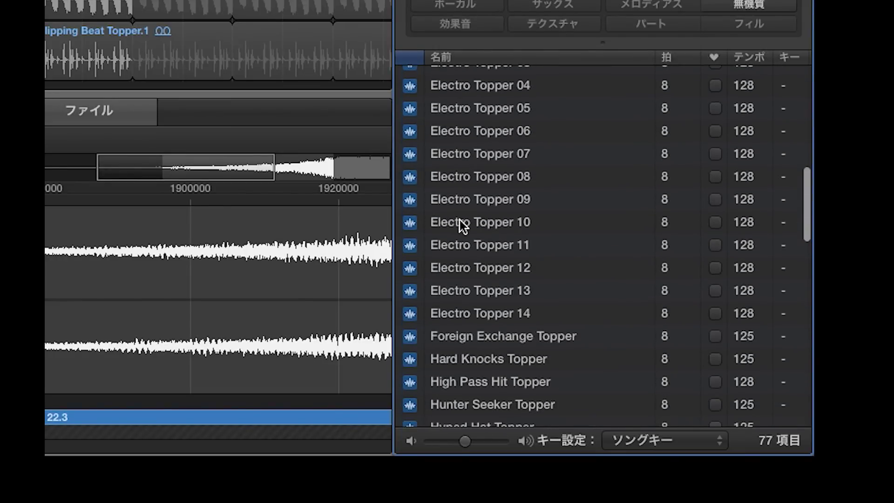
left_click(462, 223)
scroll(462, 225, "down", 2)
scroll(462, 226, "up", 1)
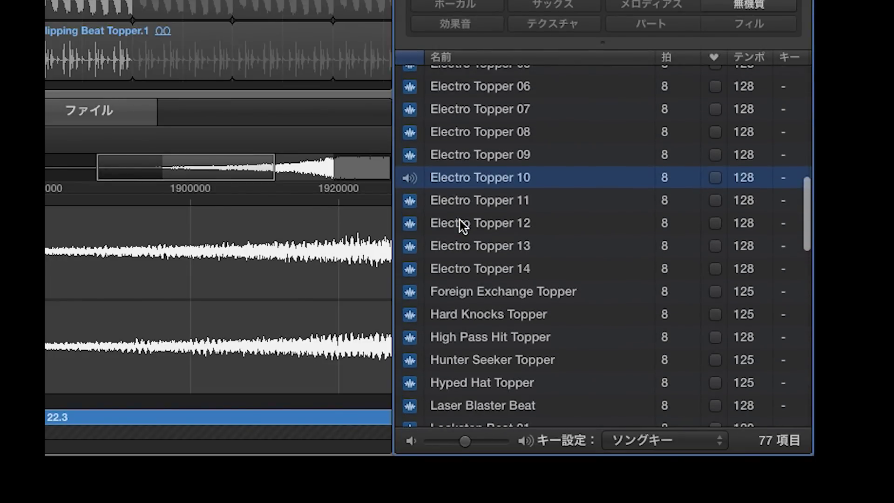
left_click(473, 122)
scroll(473, 122, "down", 4)
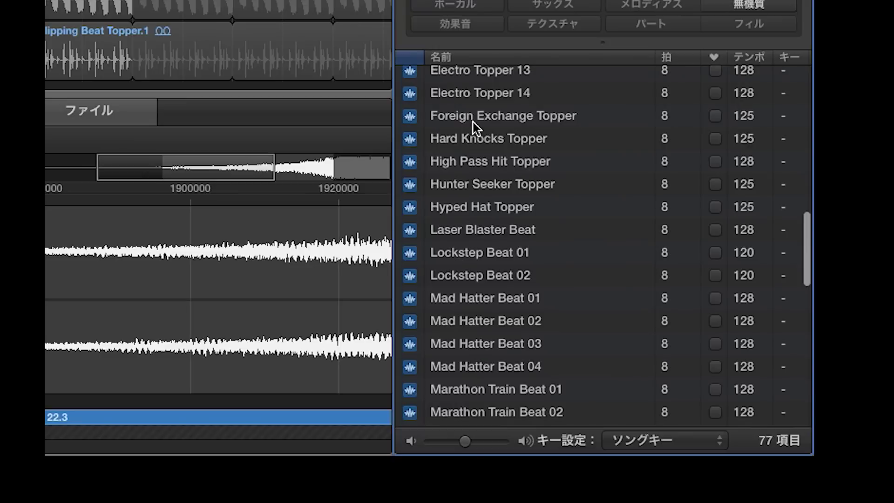
Step: Browse further through the beat loops and preview several, including Rocket Fuel Beat 02 and Static Electricity Topper 04 and 07
scroll(471, 192, "down", 4)
left_click(478, 194)
scroll(478, 194, "down", 2)
scroll(479, 194, "down", 2)
left_click(480, 250)
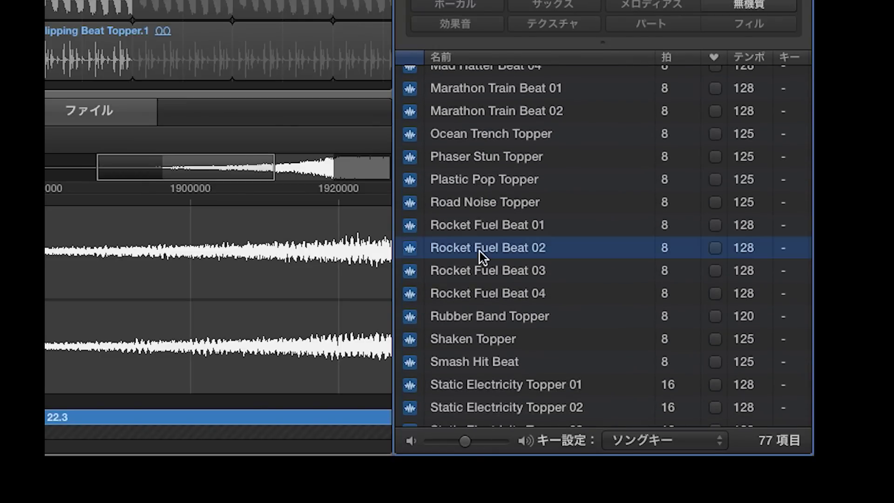
scroll(480, 252, "down", 6)
left_click(484, 194)
scroll(484, 193, "down", 3)
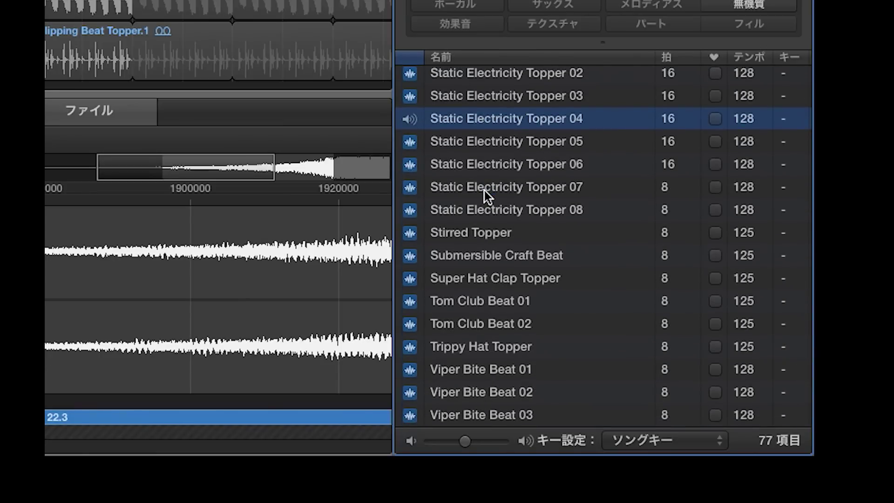
left_click(484, 191)
scroll(484, 191, "down", 2)
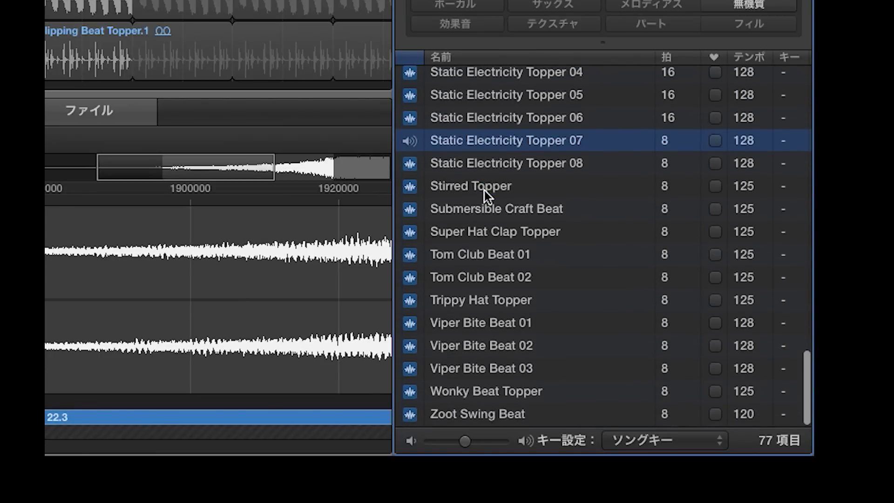
left_click(495, 141)
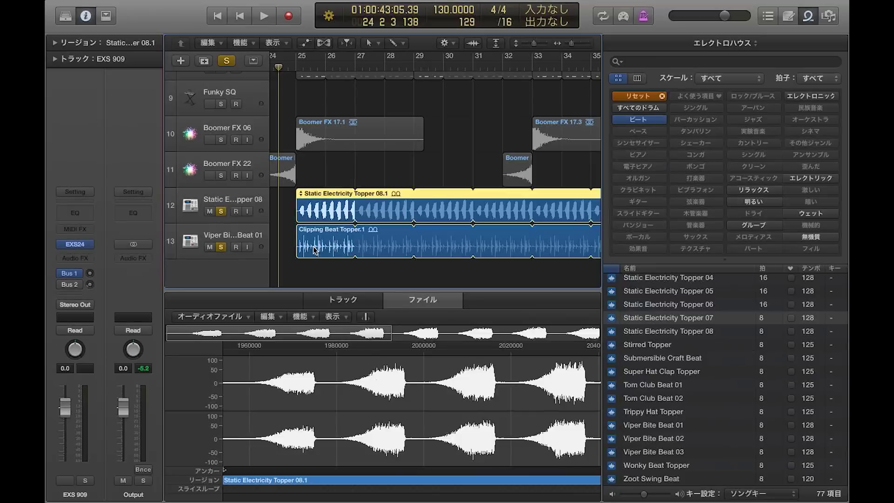
Step: Listen to the Static Electricity Topper 08 loop alone in the arrangement
left_click(316, 247)
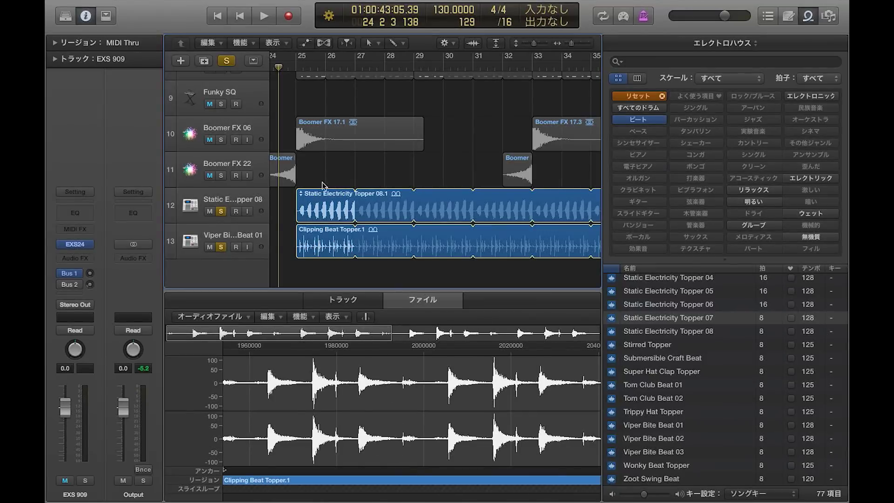
left_click(324, 212)
key("space")
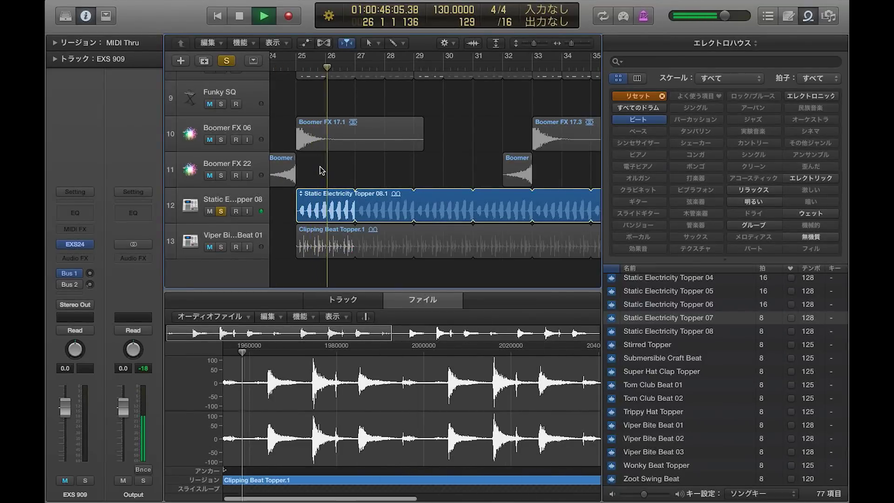
key("space")
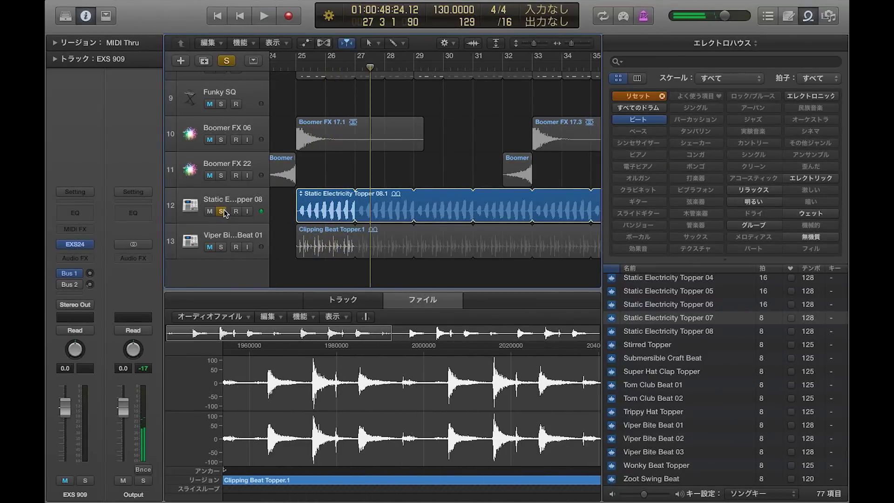
Step: Switch the solo from the Static Electricity Topper 08 track to the Viper Bite Beat 01 track and listen to its Clipping Beat Topper loop
left_click(222, 247)
left_click(221, 212)
key("space")
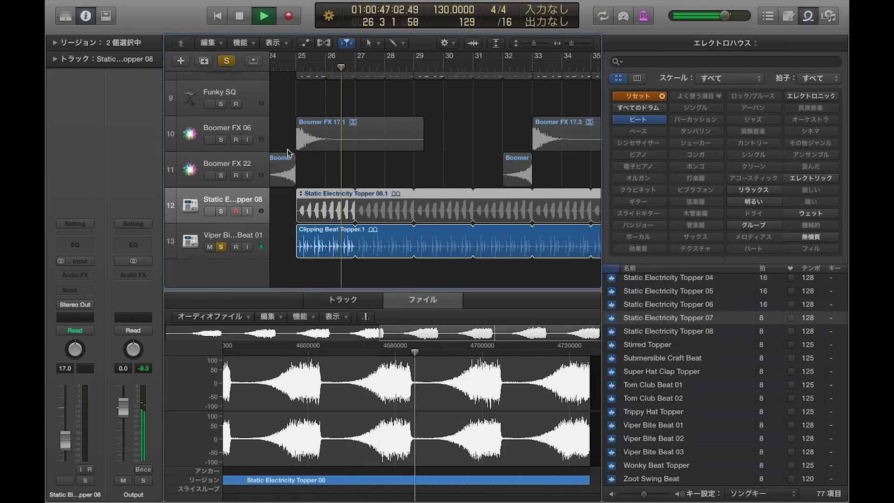
left_click(327, 250)
key("space")
Step: Go back up the beat loops and preview Marathon Train Beat 01
scroll(659, 338, "up", 5)
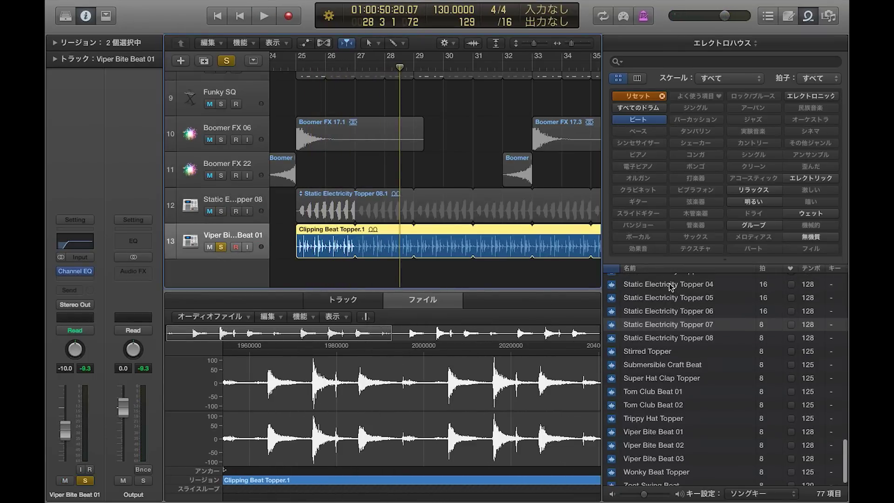
left_click(655, 329)
scroll(656, 336, "up", 6)
left_click(665, 371)
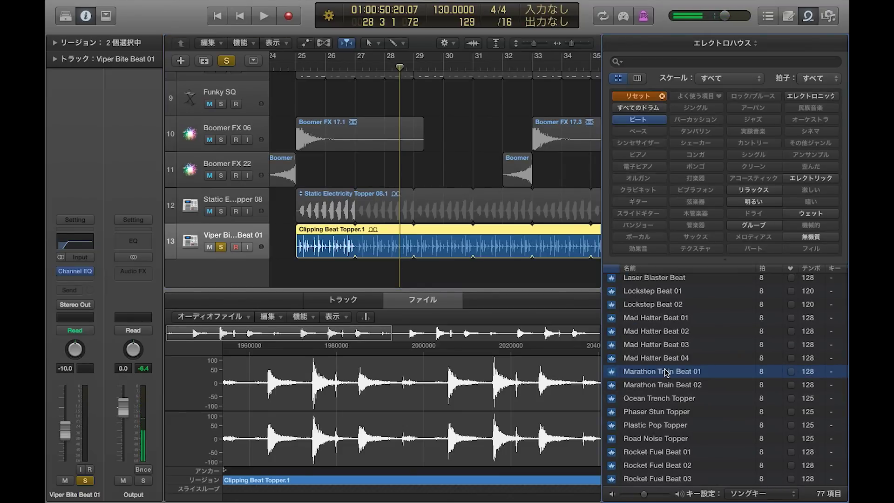
Step: Add the Marathon Train Beat 01 loop to a new track at bar 25 and cycle bars 25 to 29
left_click_drag(665, 371, 356, 269)
key("c")
scroll(334, 200, "up", 10)
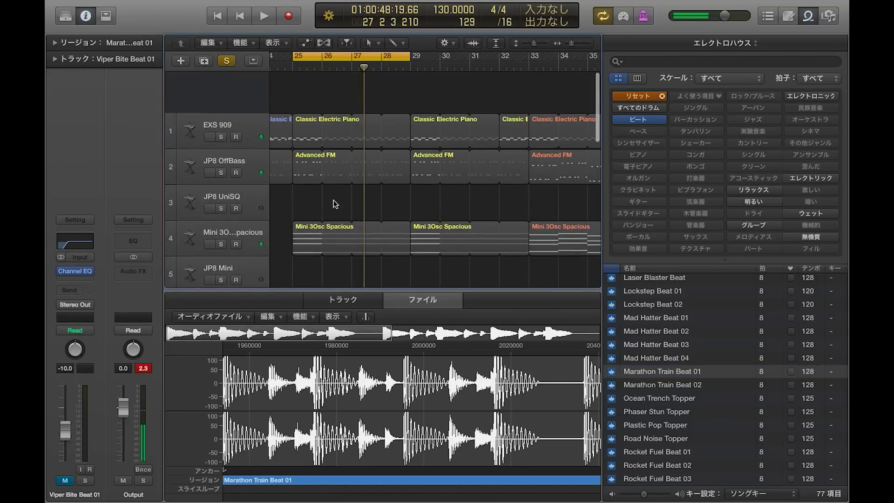
key("Down")
Step: Enable the low cut in the Marathon Train Beat 01 track's Channel EQ at 275 Hz with a Q of 0.64, listening during playback
left_click(75, 241)
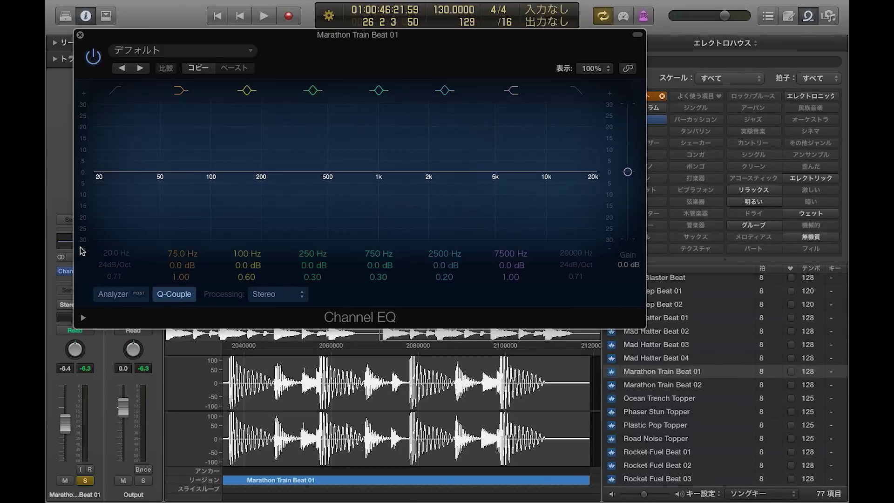
left_click(123, 278)
left_click_drag(118, 255, 117, 222)
key("space")
left_click_drag(163, 38, 261, 117)
left_click(222, 134)
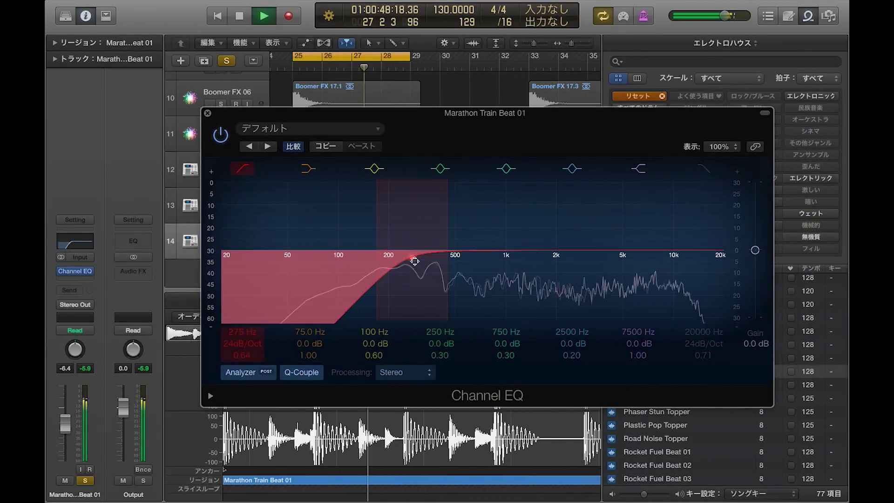
left_click_drag(238, 340, 238, 308)
Step: Listen to the EXS 909 track soloed together with the Marathon Train Beat 01 loop, close the EQ and discard the loop's track
scroll(275, 91, "up", 10)
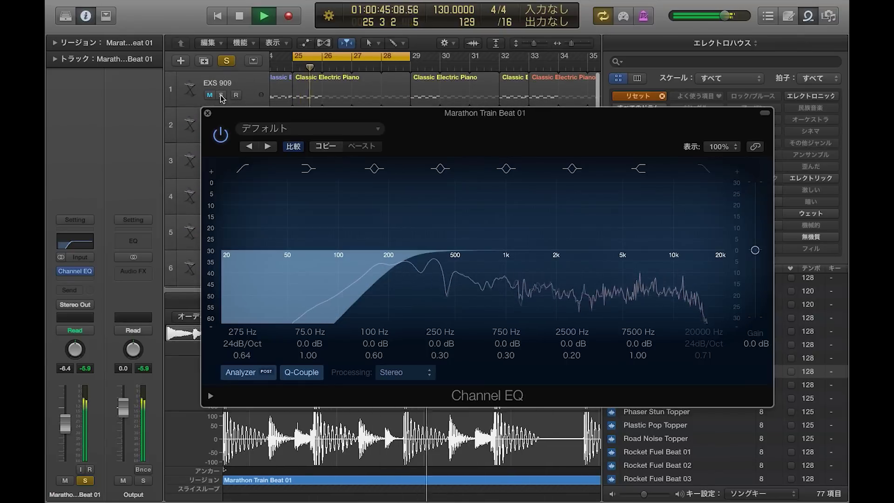
left_click(221, 96)
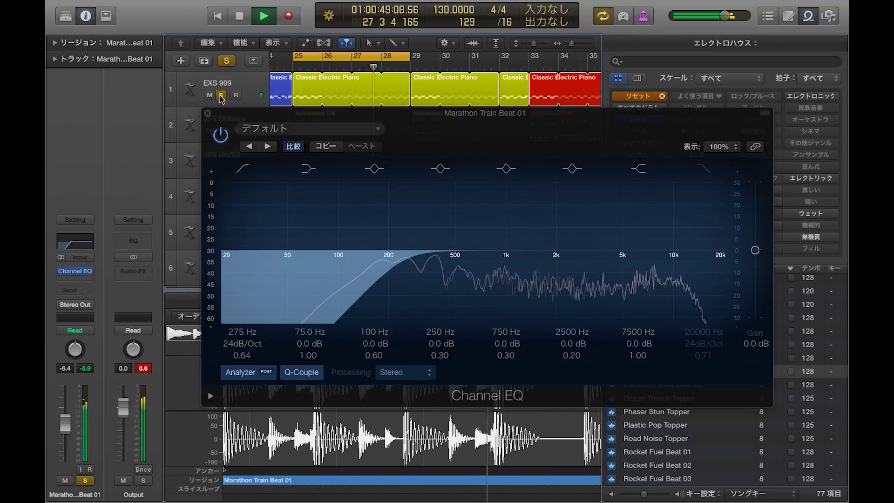
scroll(221, 98, "down", 7)
key("super+w")
scroll(290, 230, "down", 2)
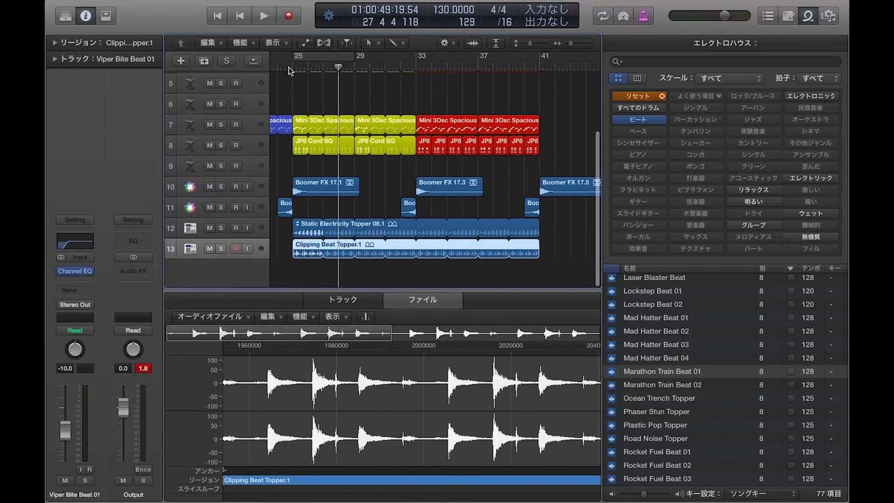
Step: Play the full mix from bar 24 and toggle the mutes of the loop tracks 10 to 13 to compare
left_click(286, 70)
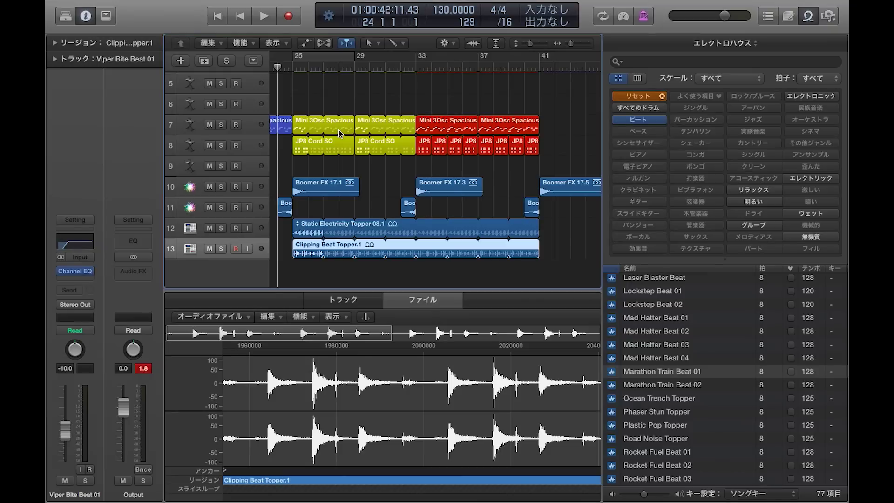
key("space")
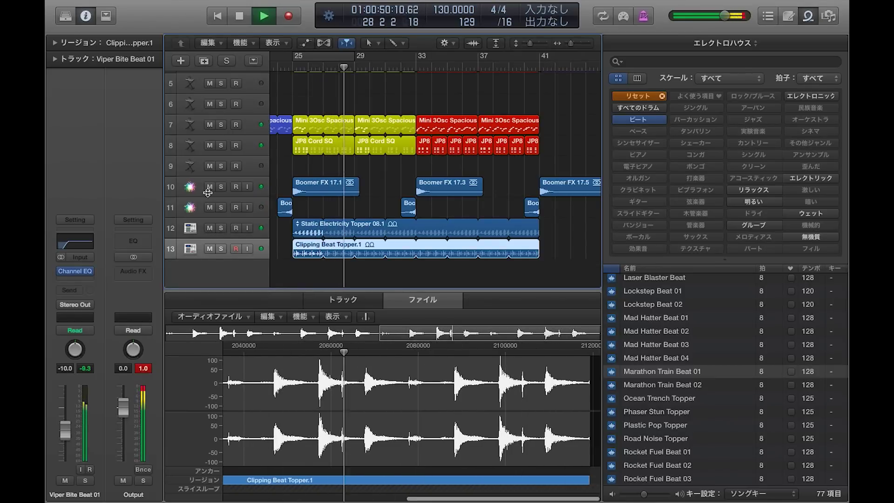
left_click_drag(208, 192, 209, 249)
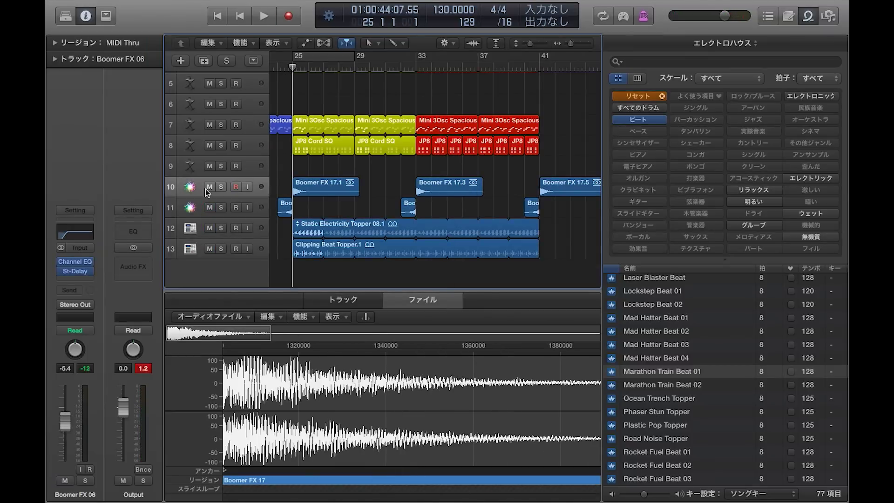
Step: Solo the Boomer FX 06 track and listen to its effect from bar 25
left_click(221, 186)
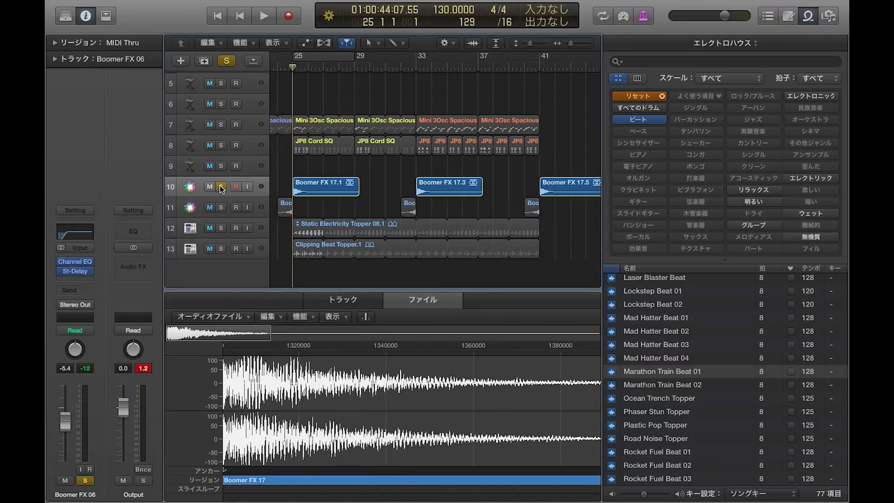
key("space")
key("space")
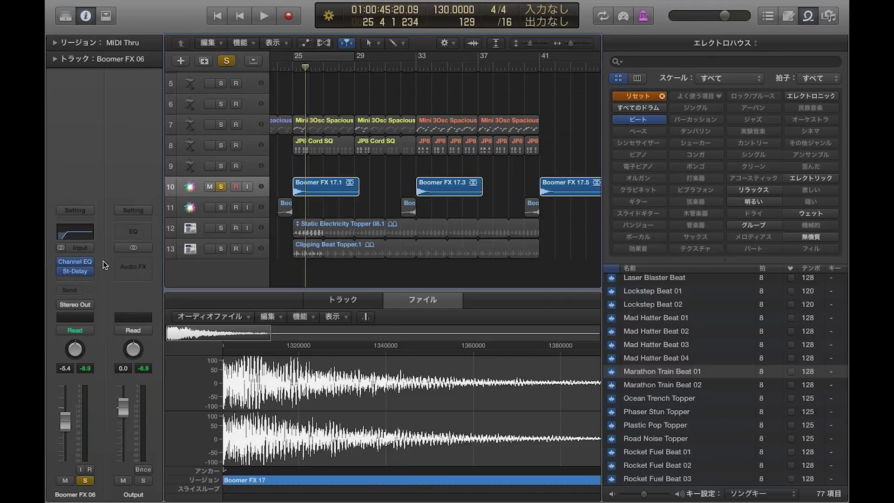
scroll(636, 401, "up", 10)
scroll(622, 303, "up", 3)
key("space")
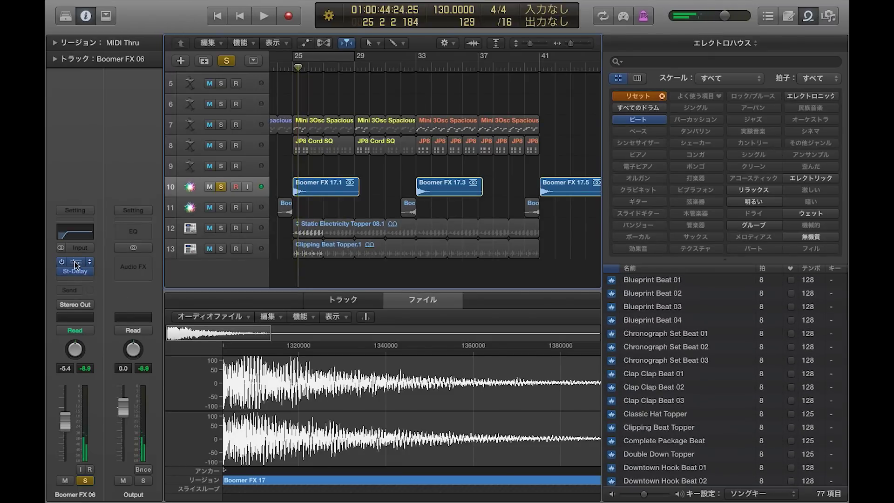
Step: Set the low cut in the Boomer FX 06 track's Channel EQ to 124 Hz, listen to it and close the EQ
left_click(74, 231)
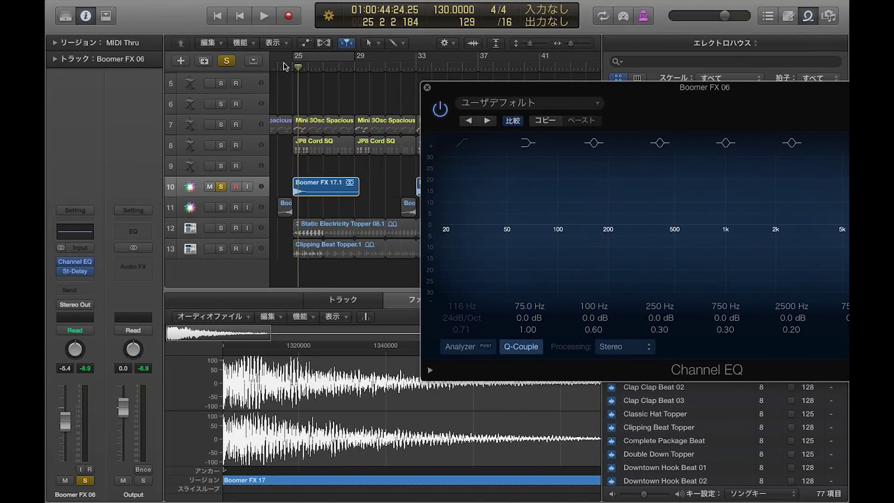
left_click_drag(484, 86, 426, 65)
key("space")
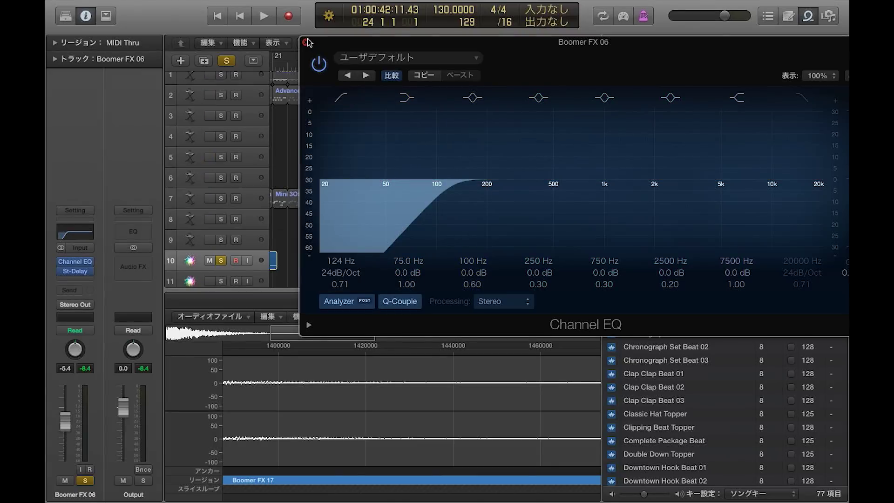
left_click(306, 42)
Step: Open the Boomer FX 06 track's Stereo Delay, check its Dual 1\2 Note Feedback preset in the preset list and listen to the delay
left_click(75, 271)
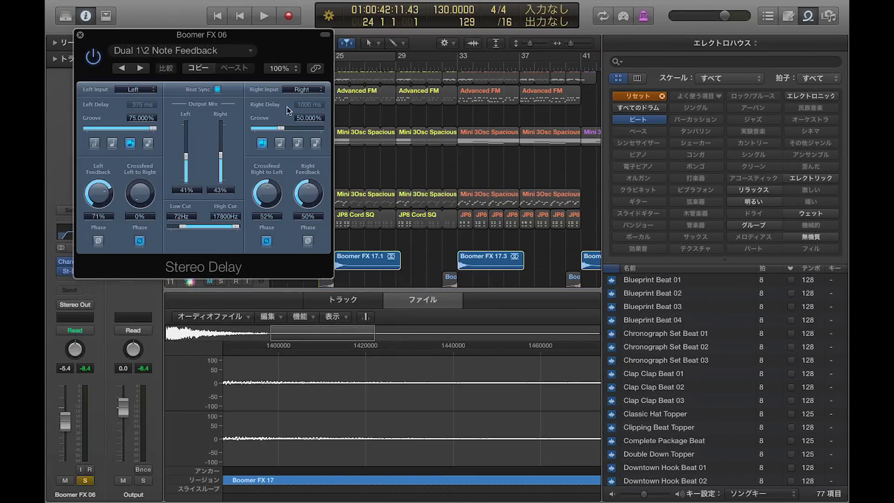
left_click_drag(226, 38, 660, 88)
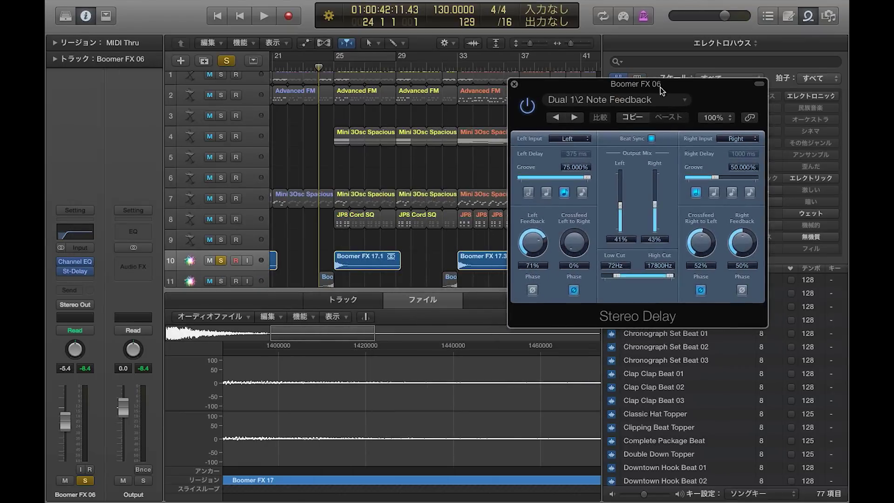
left_click(636, 101)
left_click(586, 376)
key("space")
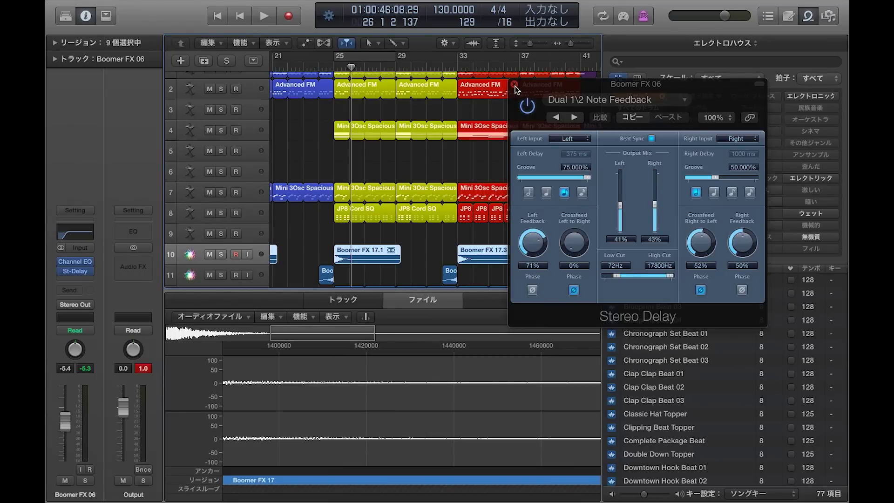
Step: Close the Stereo Delay and play the full mix from bar 24 to hear the effect in context
left_click(515, 85)
left_click(320, 65)
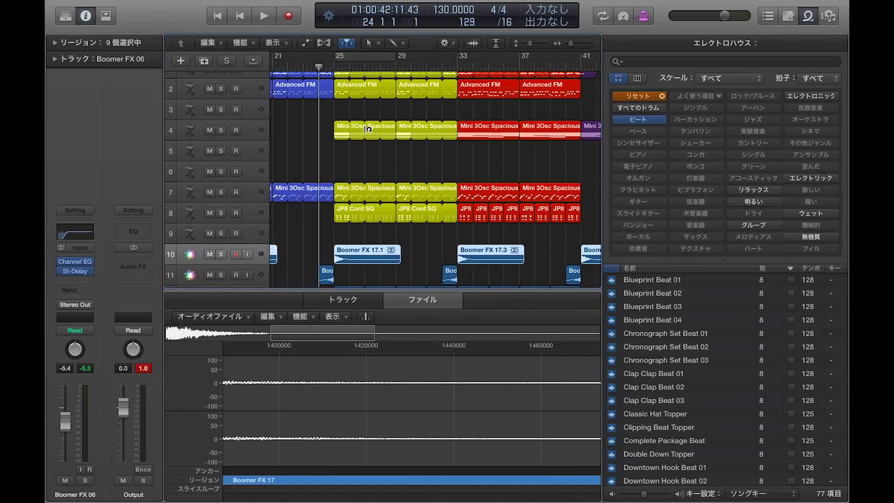
key("space")
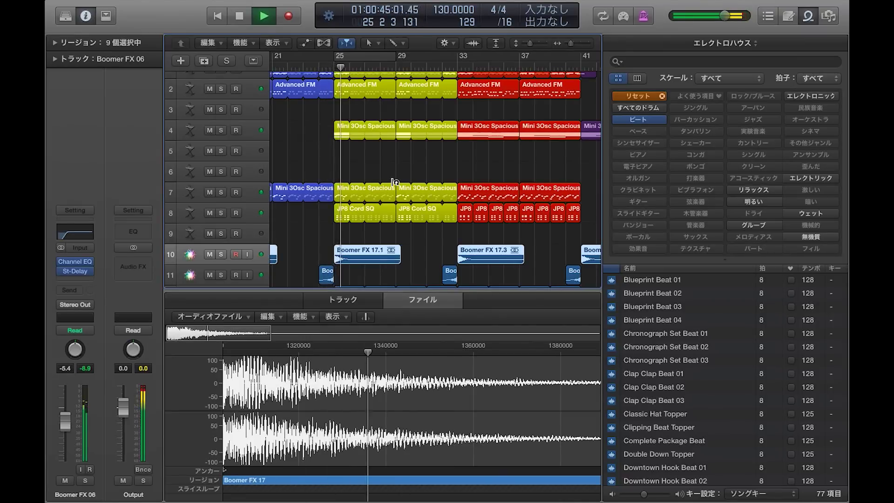
scroll(394, 183, "right", 10)
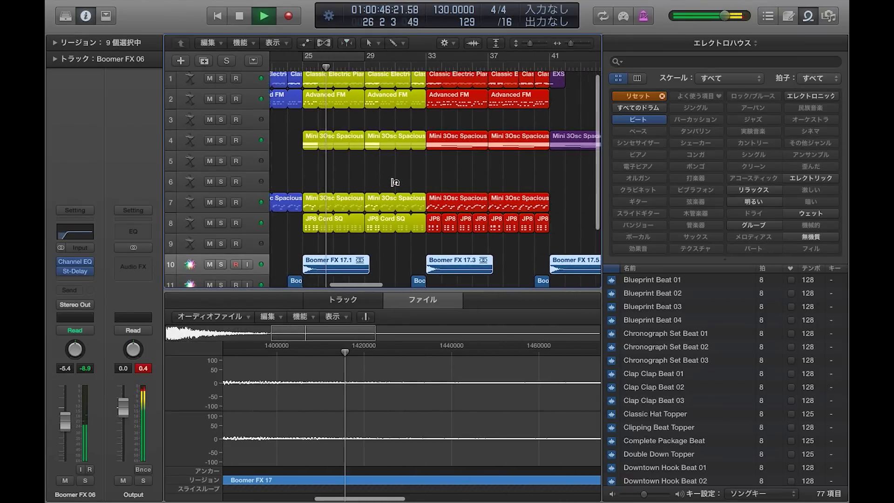
scroll(394, 185, "left", 6)
key("space")
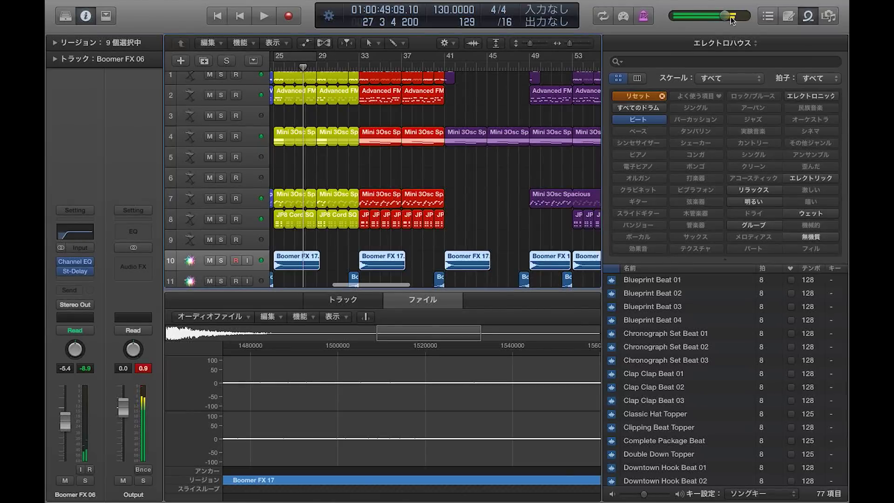
Step: Hide the loop library, look over the whole arrangement and deselect the Boomer FX regions
left_click(808, 15)
scroll(536, 152, "down", 2)
scroll(536, 152, "down", 1)
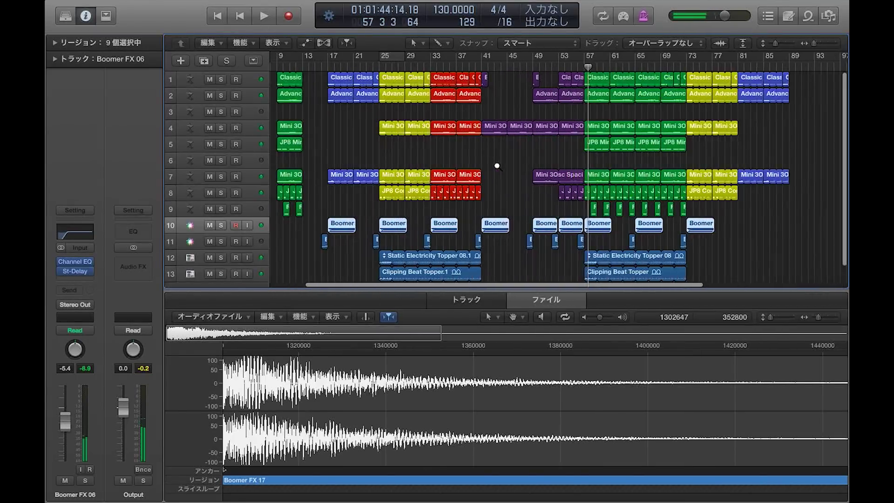
scroll(650, 152, "up", 2)
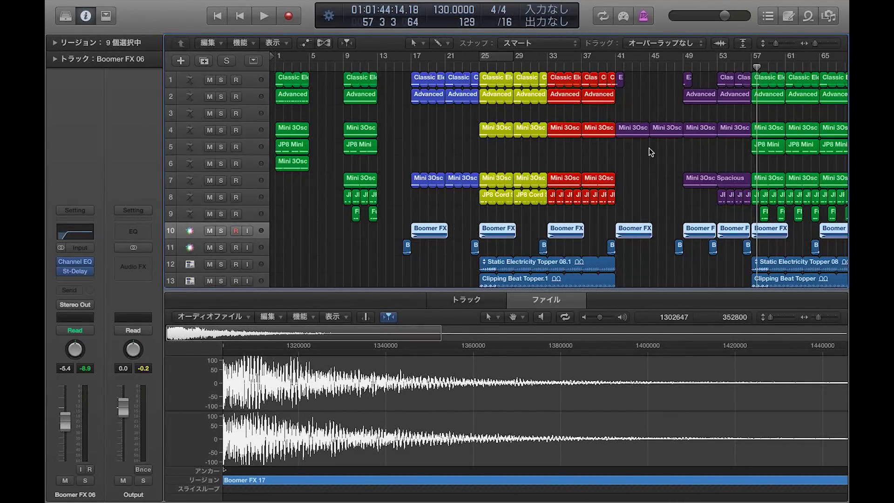
scroll(650, 151, "right", 5)
left_click(569, 153)
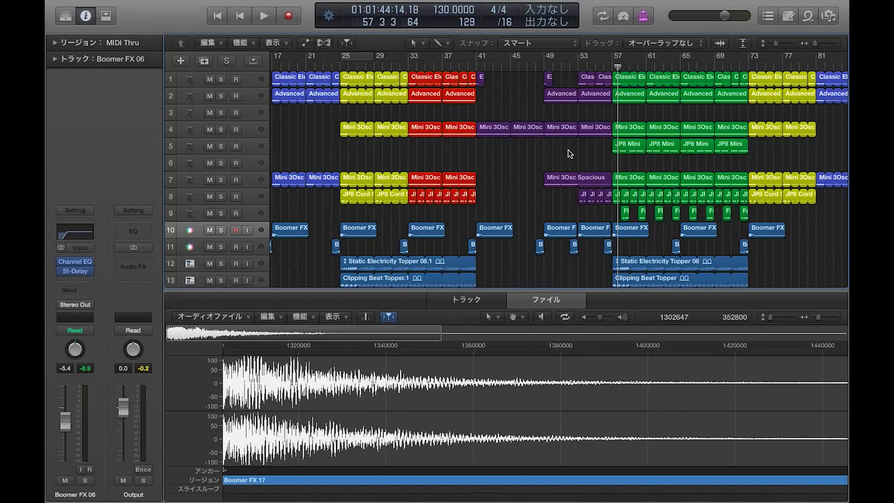